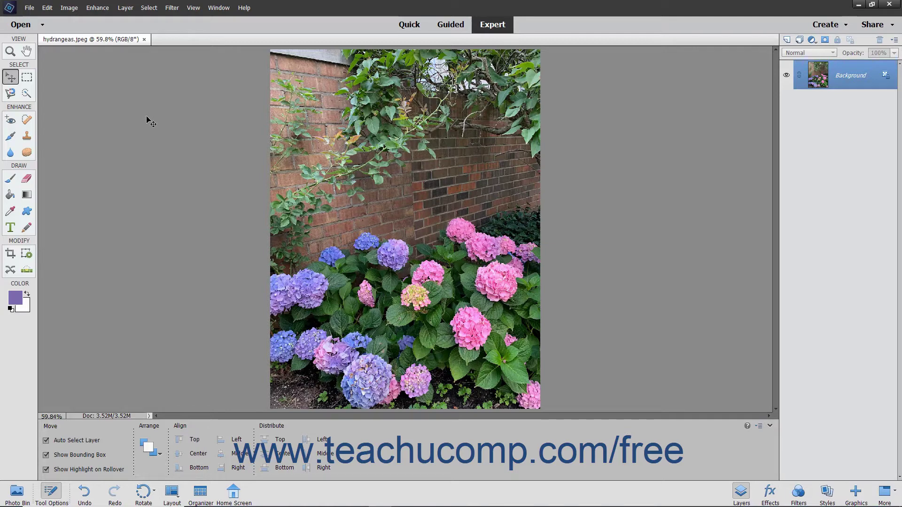
# Preview the Dry Brush filter from the Filter menu, then close the gallery without applying it.
pyautogui.click(169, 10)
pyautogui.click(169, 10)
pyautogui.click(171, 8)
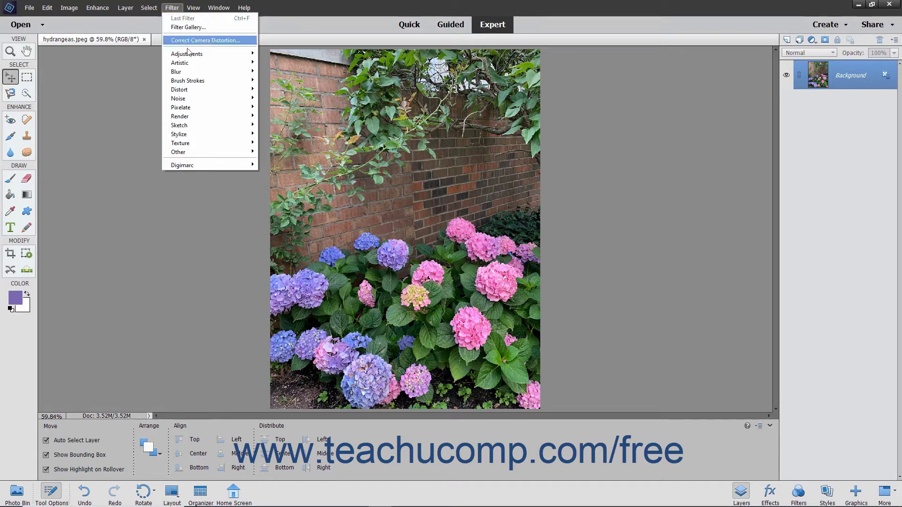
pyautogui.moveTo(193, 63)
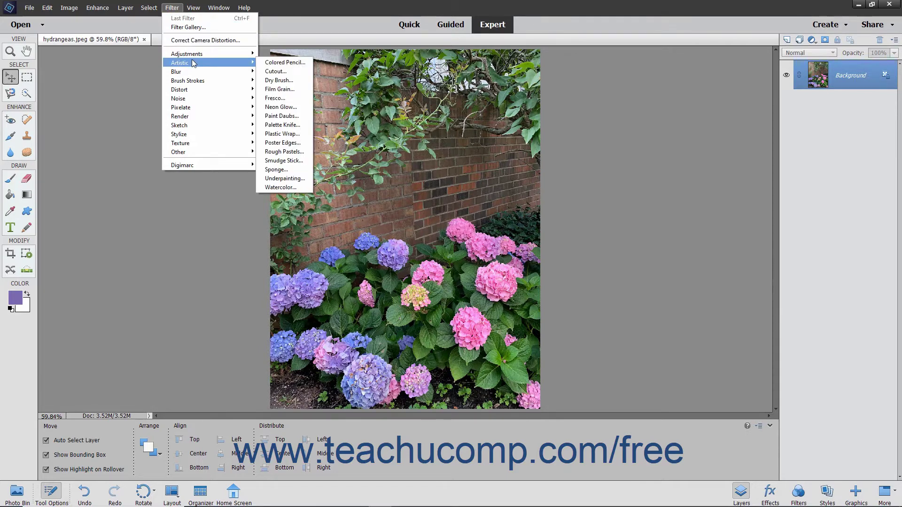
pyautogui.click(280, 85)
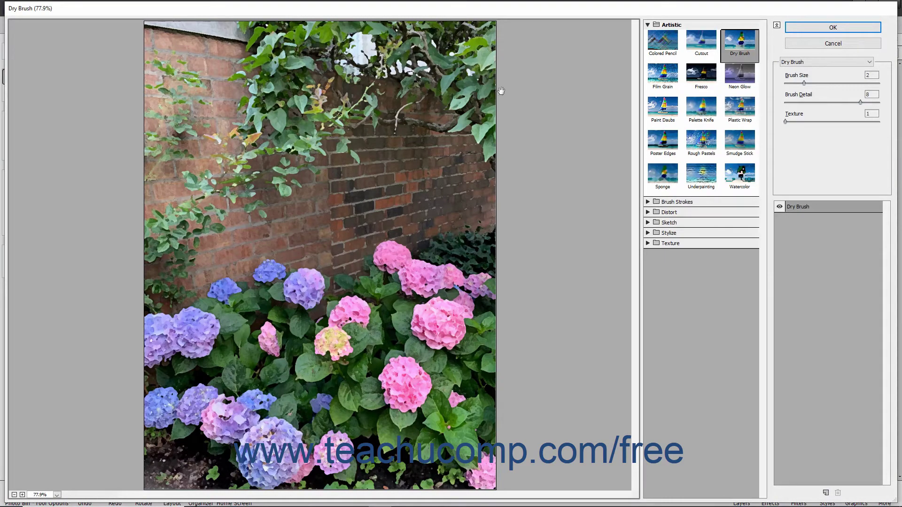
pyautogui.click(806, 43)
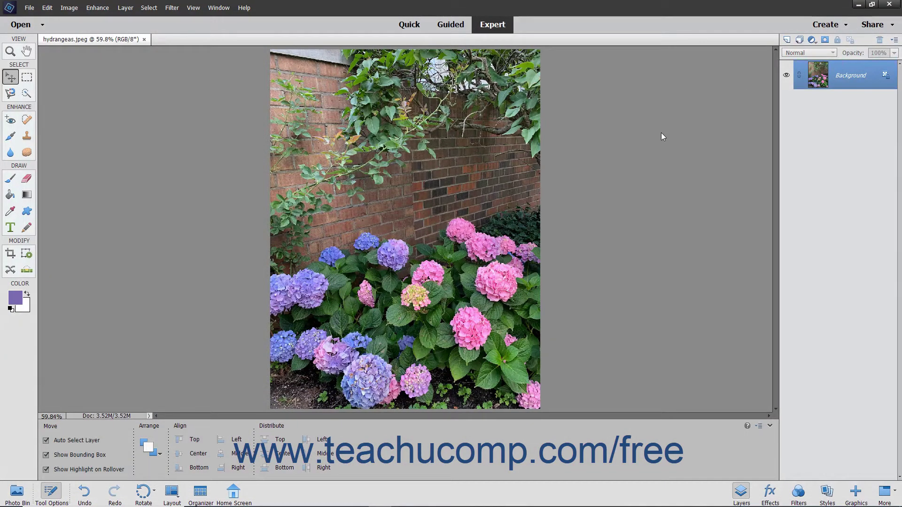
# Glance at the Window menu, then show the Filters panel and browse its category list.
pyautogui.click(219, 8)
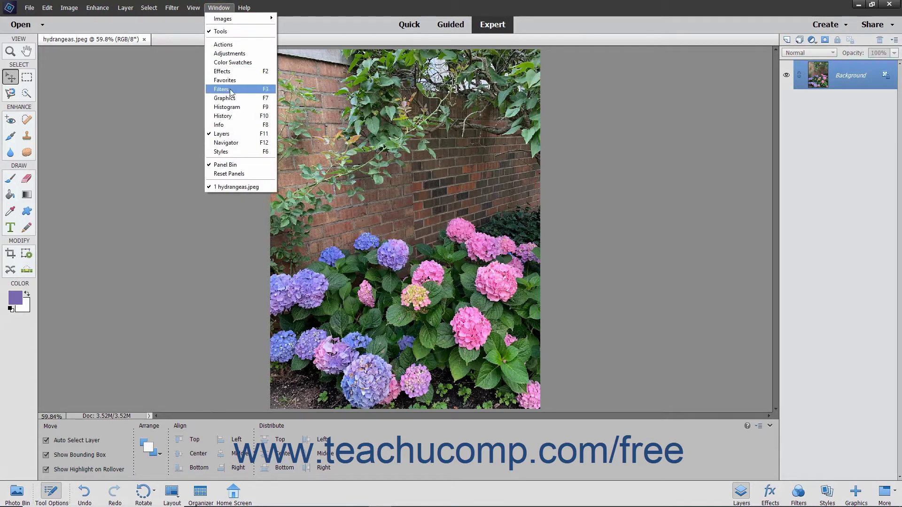
pyautogui.click(727, 121)
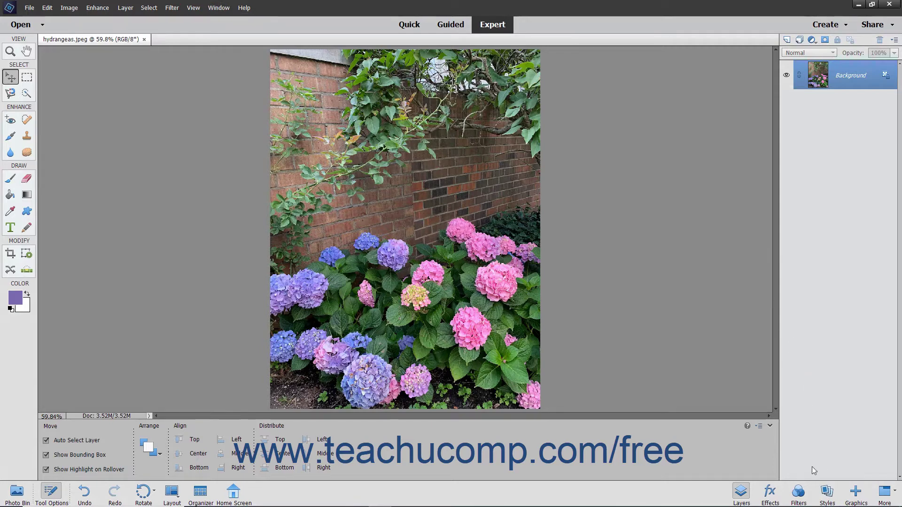
pyautogui.click(798, 493)
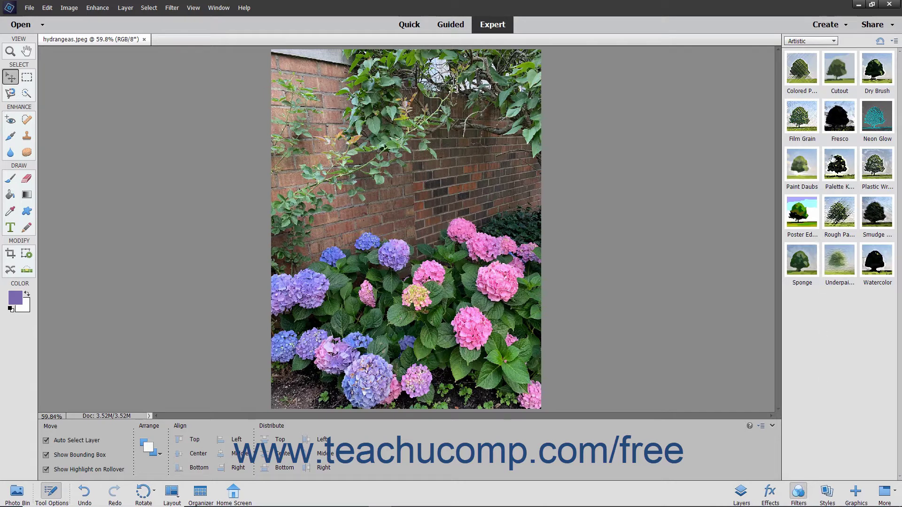
pyautogui.click(831, 42)
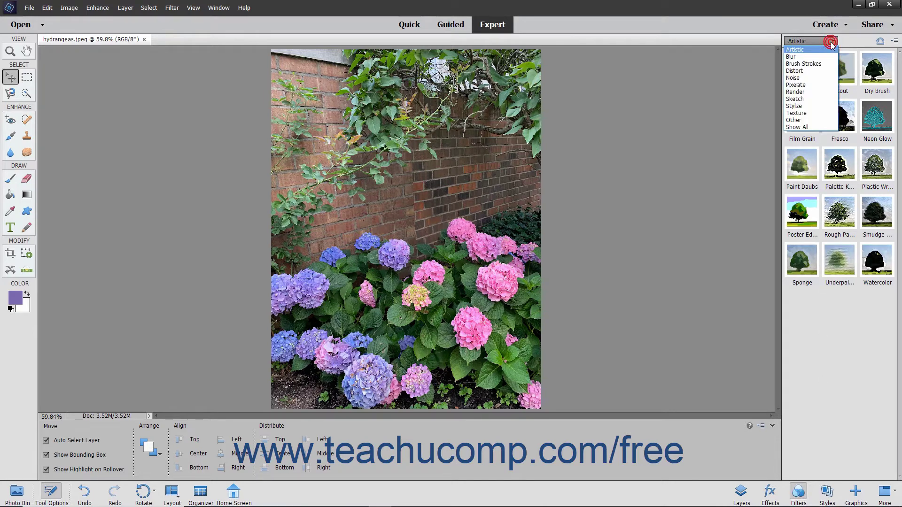
pyautogui.click(830, 42)
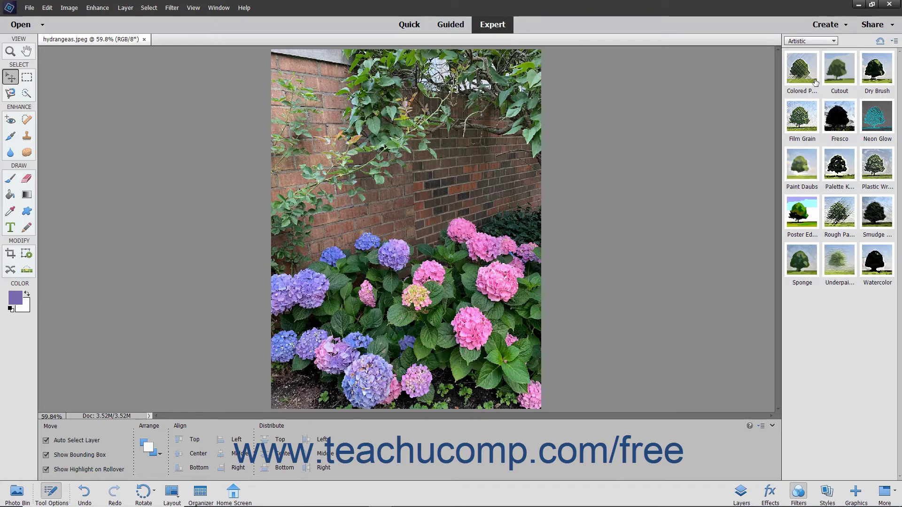
# Apply the Colored Pencil filter with Pencil Width raised from 4 to 6.
pyautogui.click(815, 82)
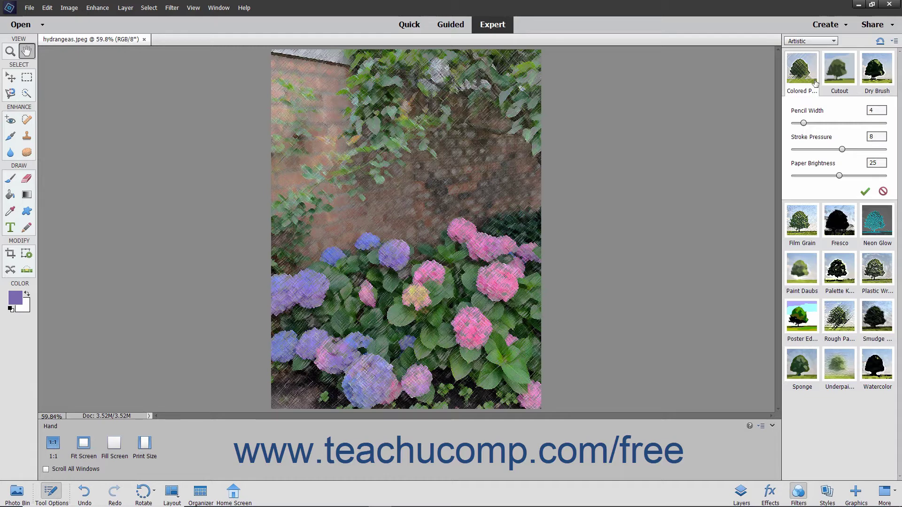
pyautogui.click(803, 123)
pyautogui.moveTo(804, 123); pyautogui.dragTo(811, 123)
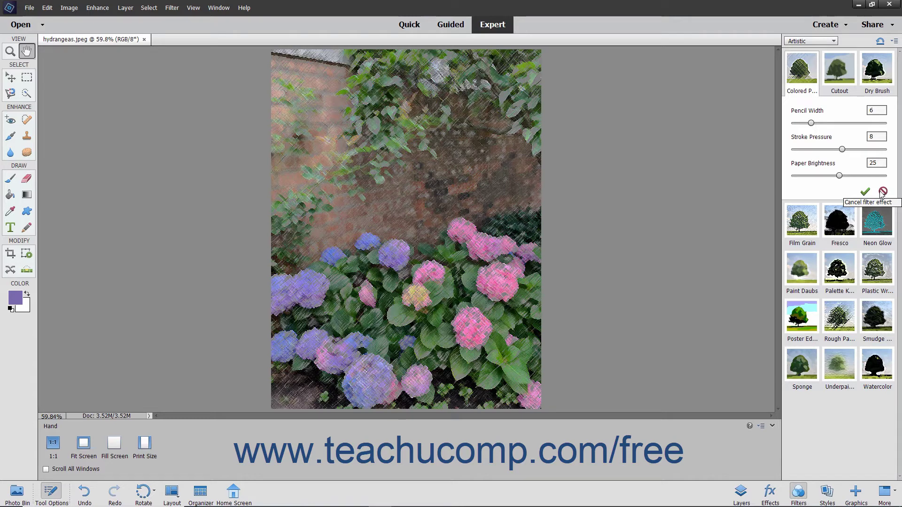
pyautogui.click(865, 192)
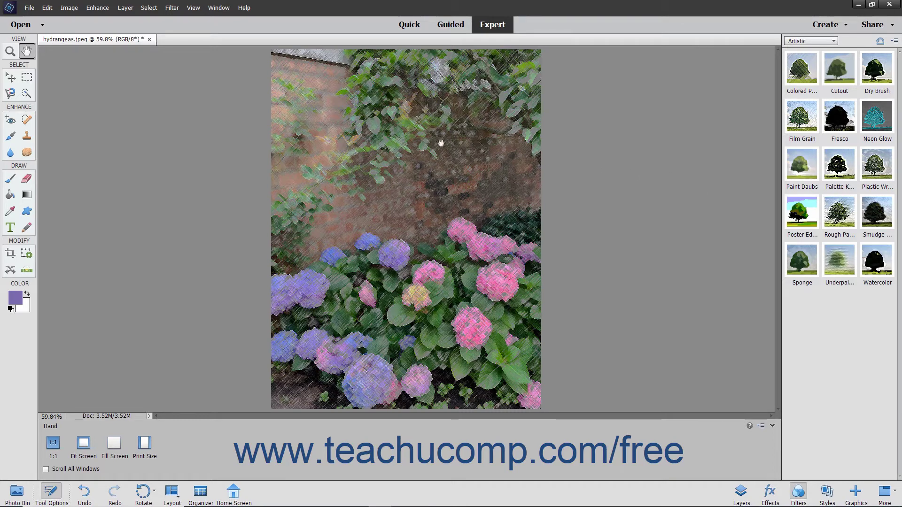
# Open Filter > Filter Gallery and set its preview zoom to 66.7%.
pyautogui.click(173, 9)
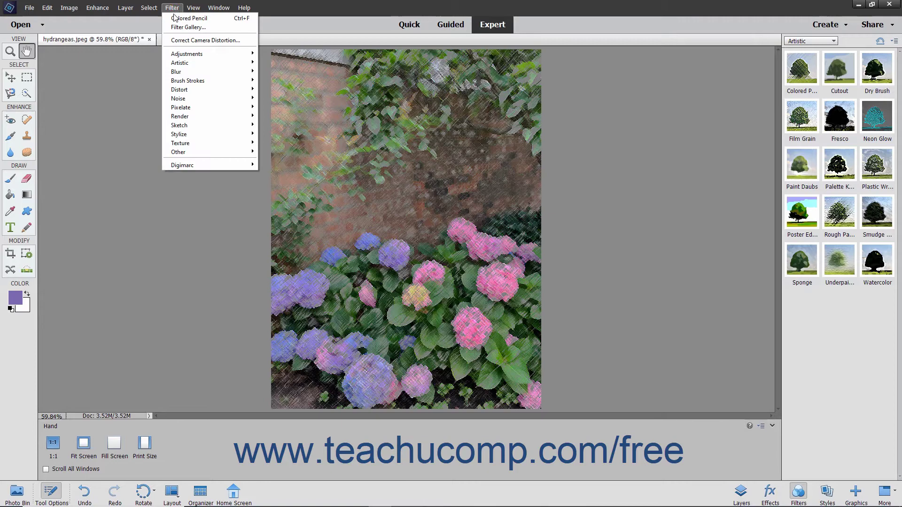
pyautogui.click(181, 27)
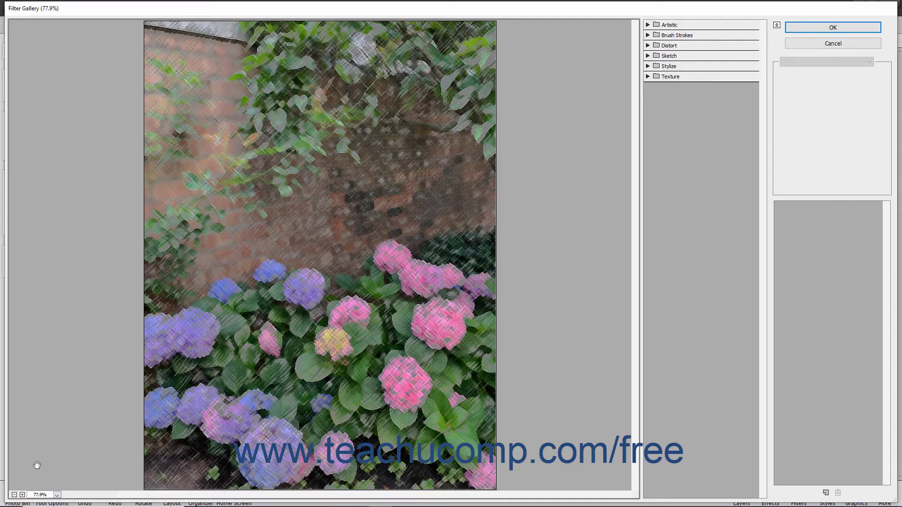
pyautogui.click(21, 495)
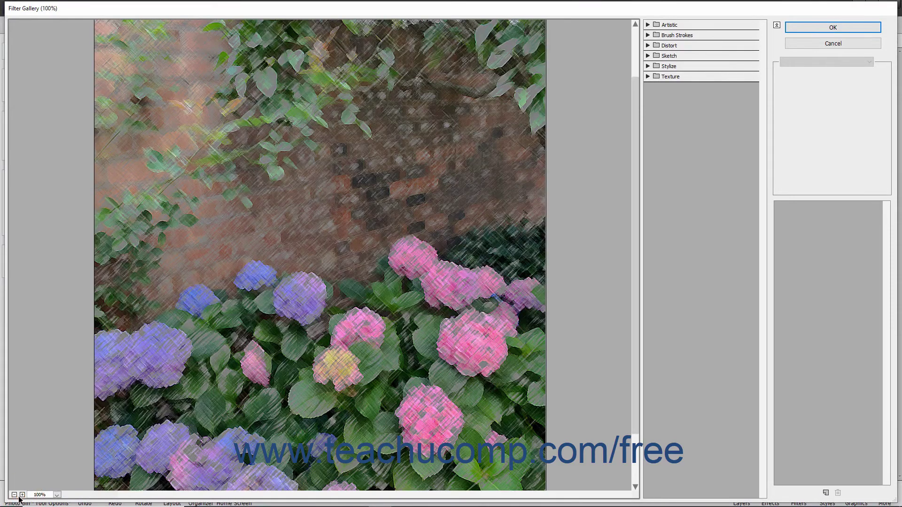
pyautogui.click(15, 495)
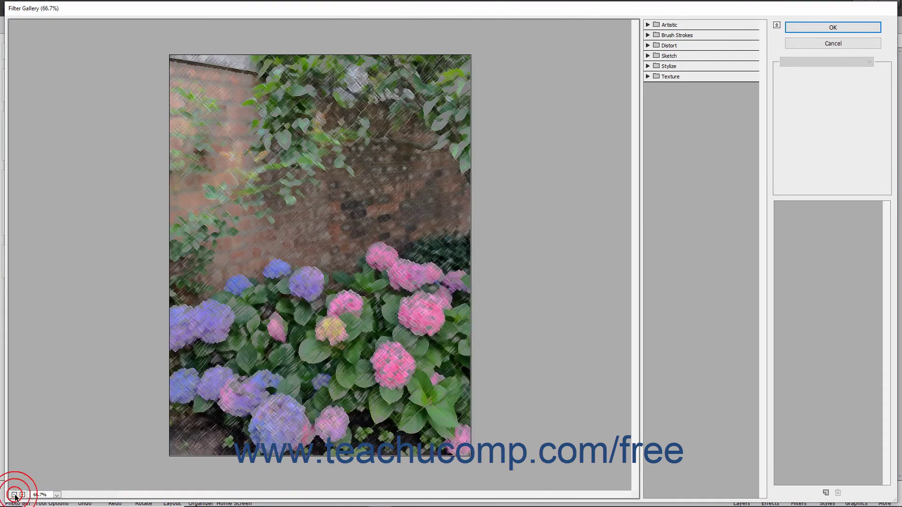
# Preview Sketch > Water Paper with Brightness raised from 60 to 70.
pyautogui.click(648, 66)
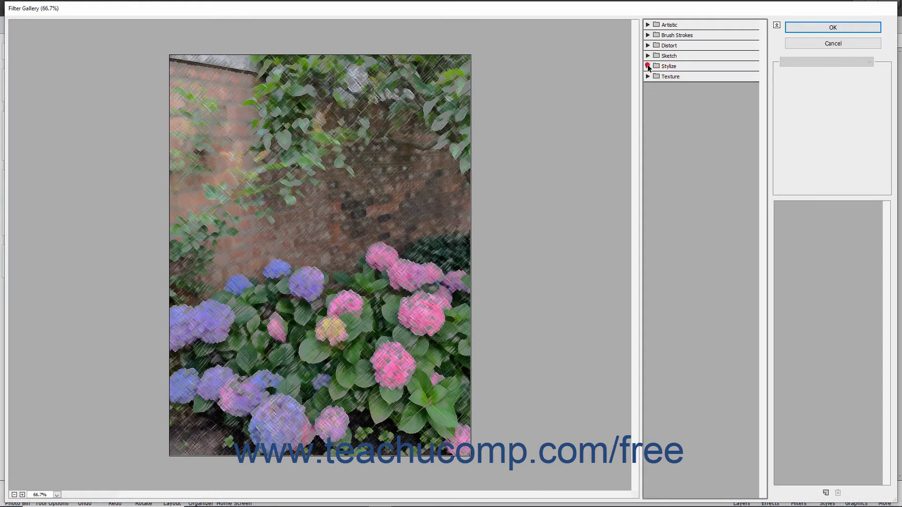
pyautogui.click(648, 56)
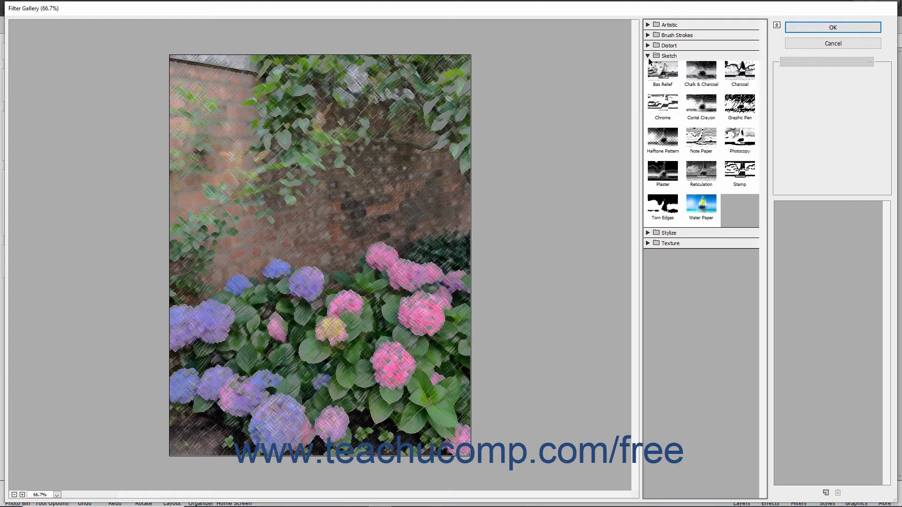
pyautogui.click(704, 205)
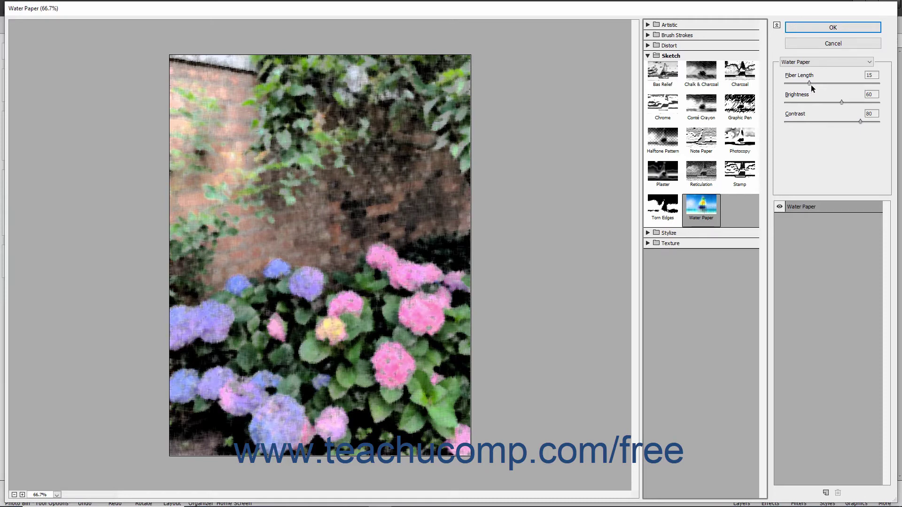
pyautogui.moveTo(841, 103); pyautogui.dragTo(850, 102)
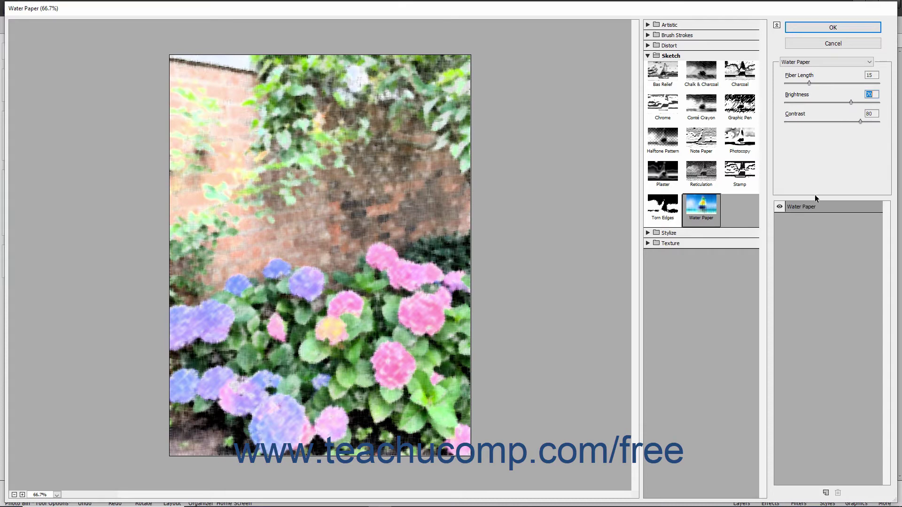
pyautogui.click(813, 207)
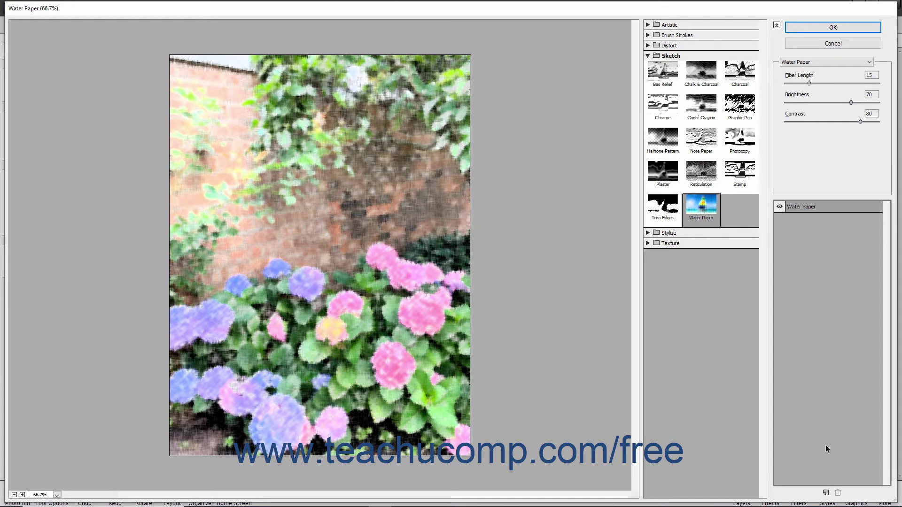
# Add a Distort > Glass effect layer and move Water Paper above it in the stack.
pyautogui.click(826, 493)
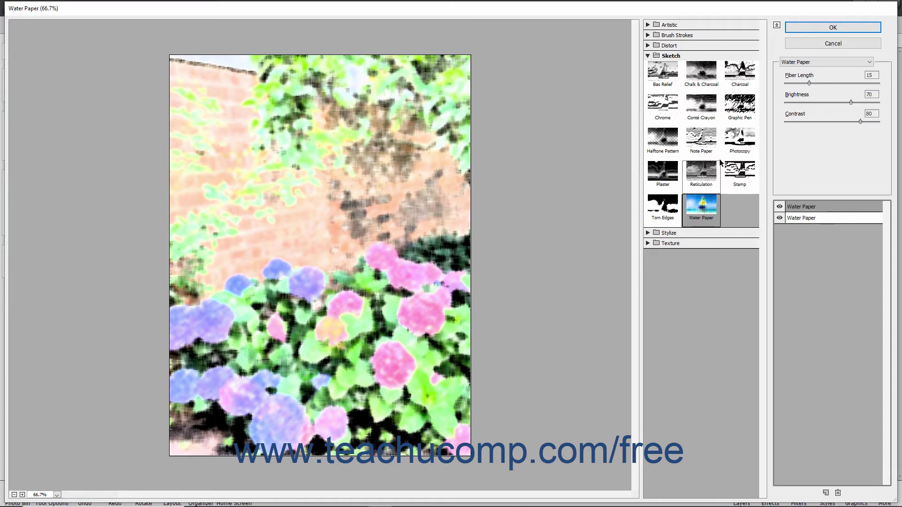
pyautogui.click(648, 45)
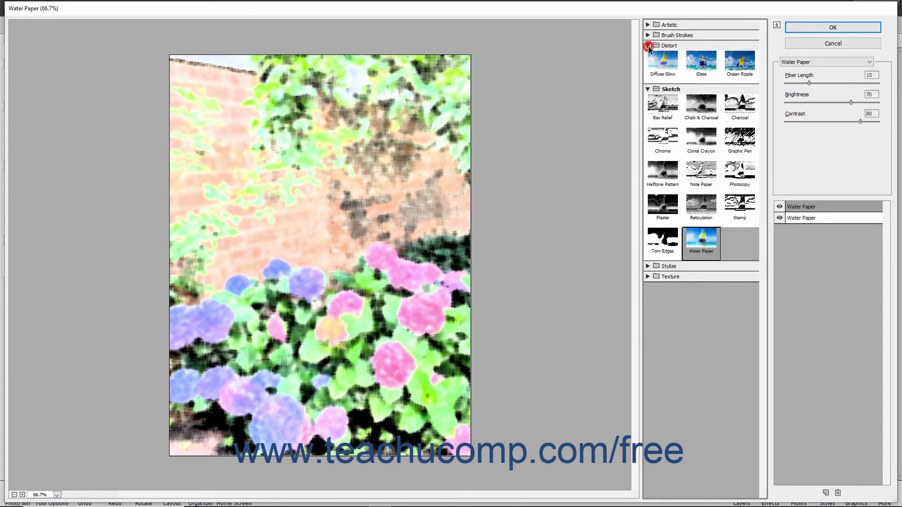
pyautogui.click(706, 70)
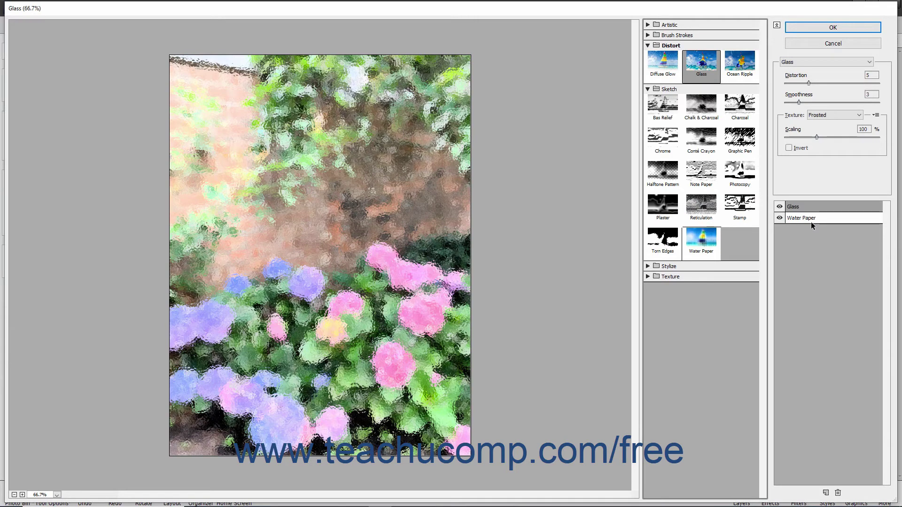
pyautogui.click(830, 221)
pyautogui.moveTo(830, 221); pyautogui.dragTo(826, 202)
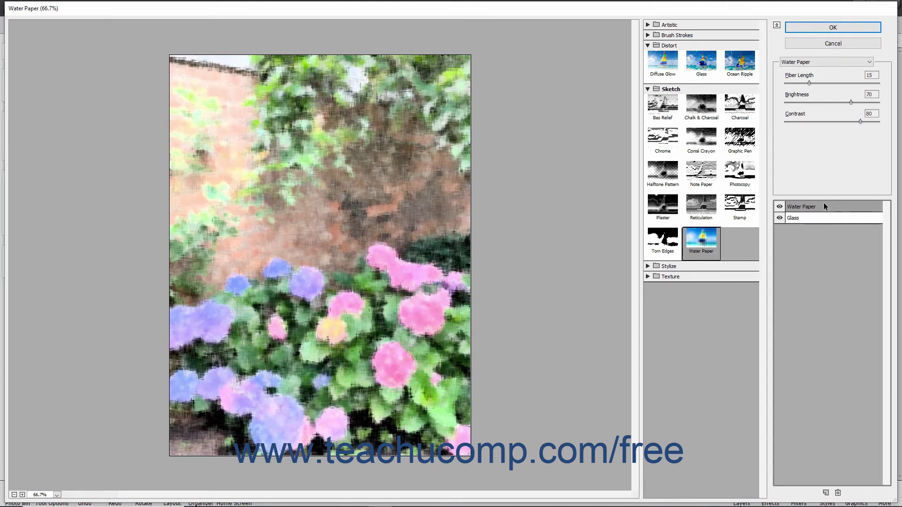
# Delete the Water Paper effect layer and commit the frosted Glass effect alone.
pyautogui.click(839, 493)
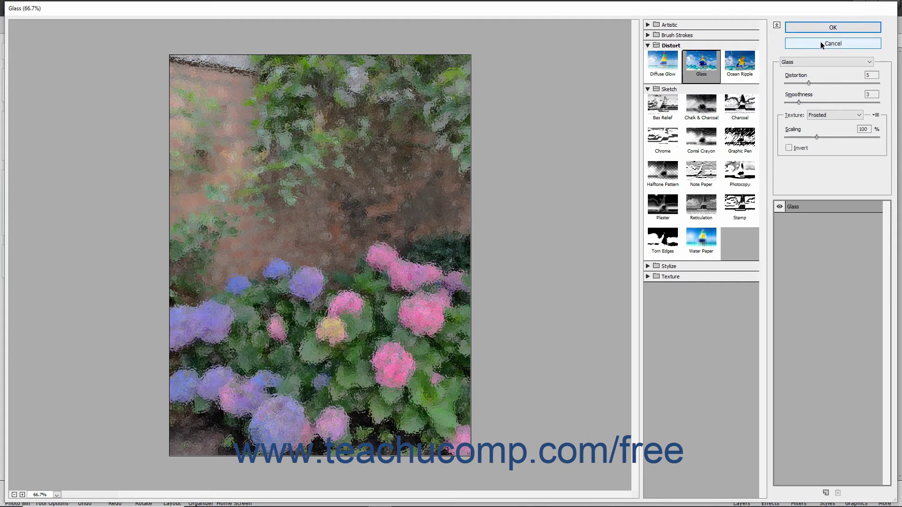
pyautogui.click(821, 36)
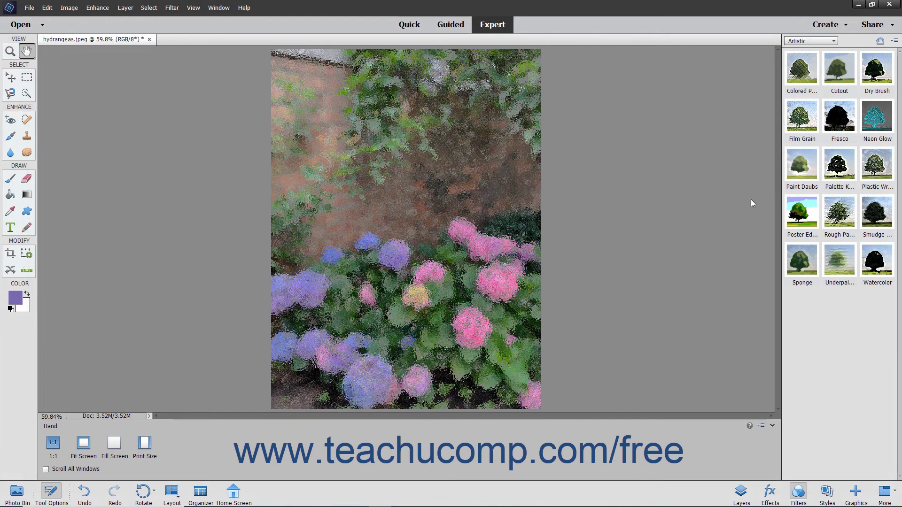
pyautogui.click(741, 491)
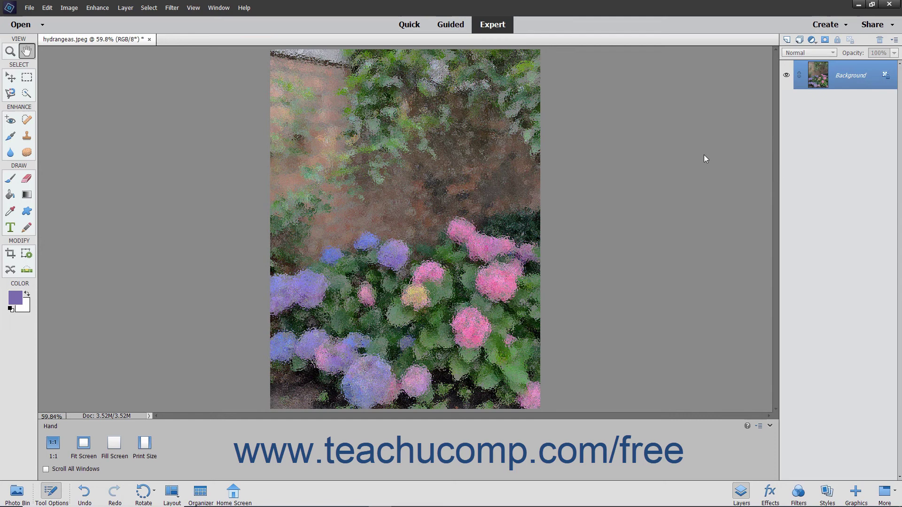
pyautogui.click(172, 8)
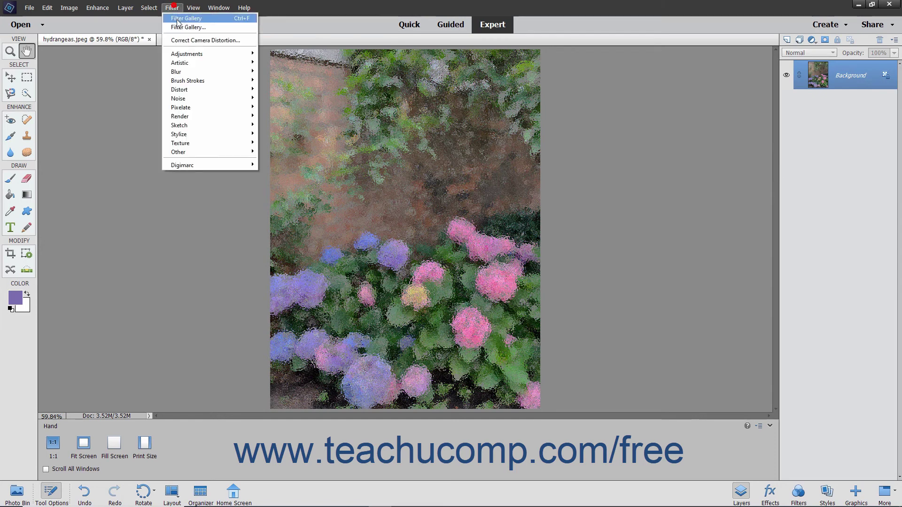
pyautogui.moveTo(235, 98)
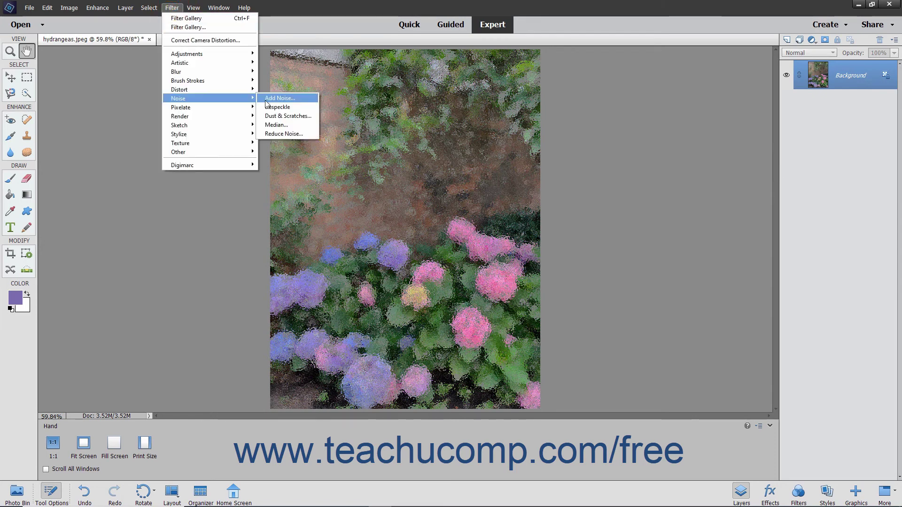
pyautogui.click(172, 8)
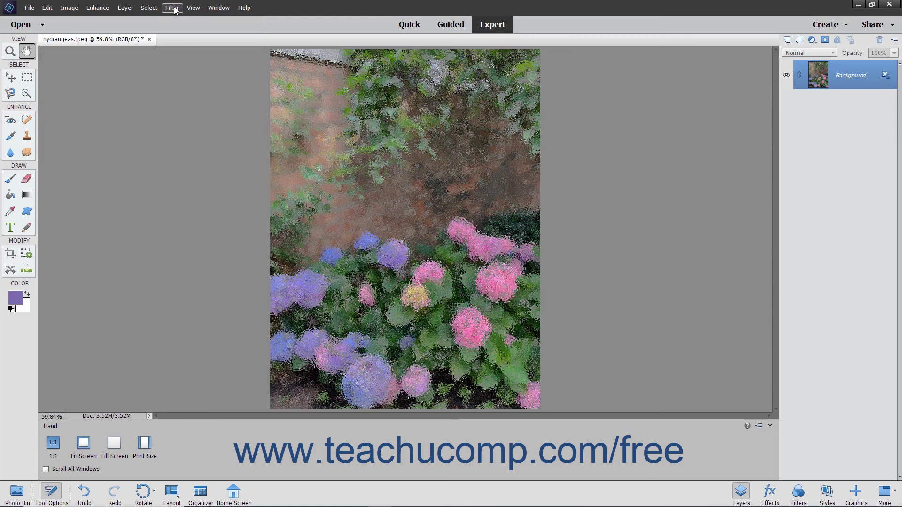
pyautogui.click(799, 491)
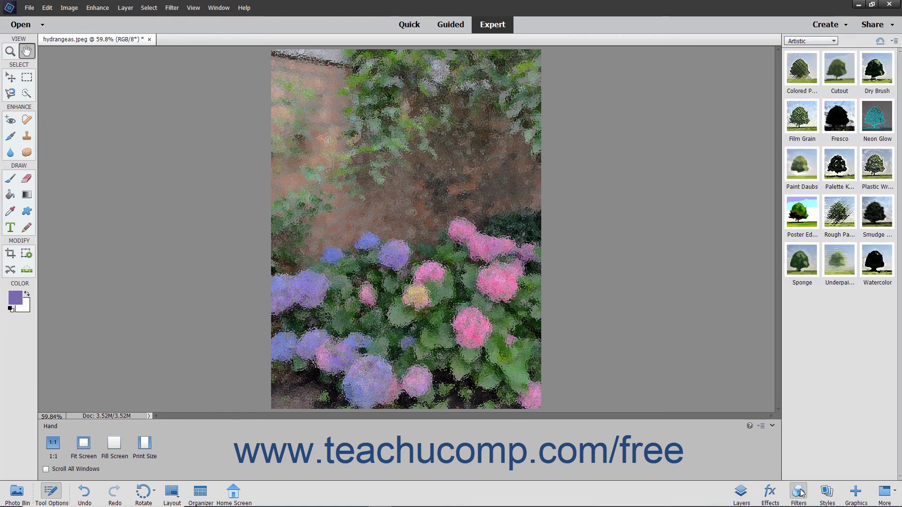
pyautogui.click(741, 492)
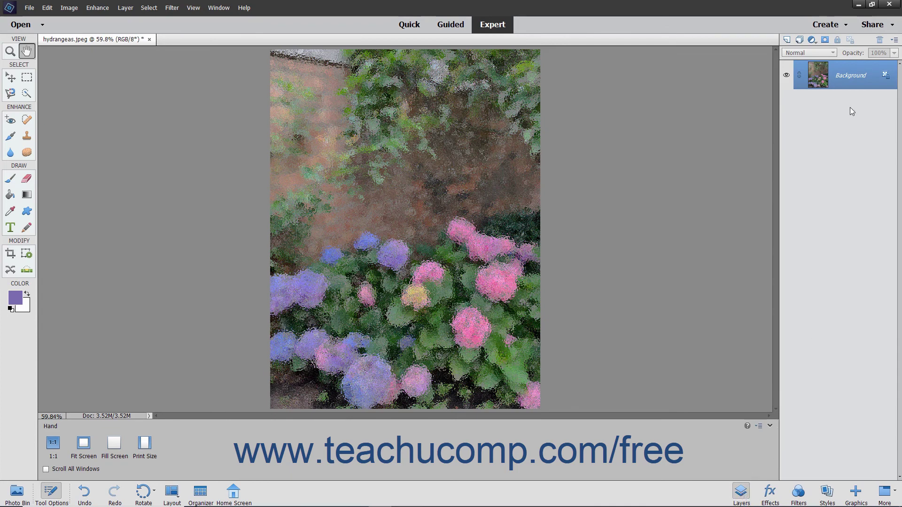
pyautogui.click(847, 119)
pyautogui.click(800, 493)
pyautogui.click(874, 124)
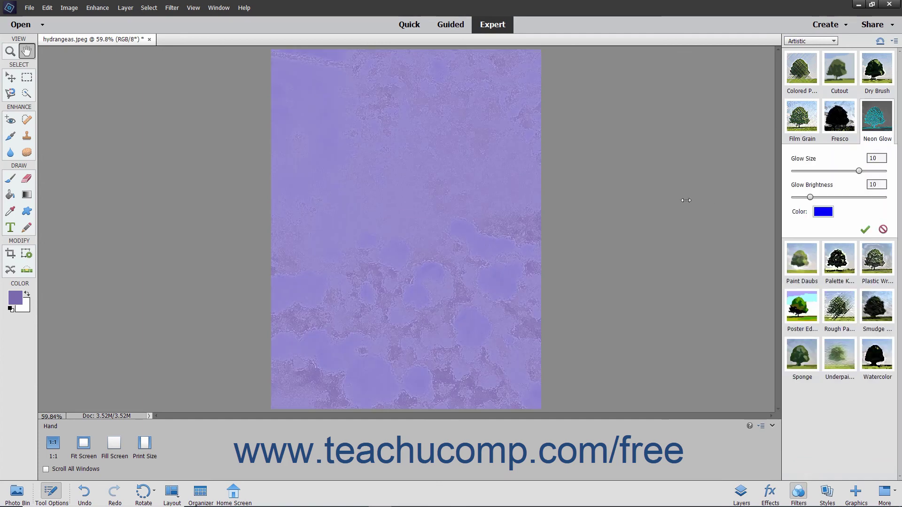
pyautogui.click(47, 8)
pyautogui.click(50, 19)
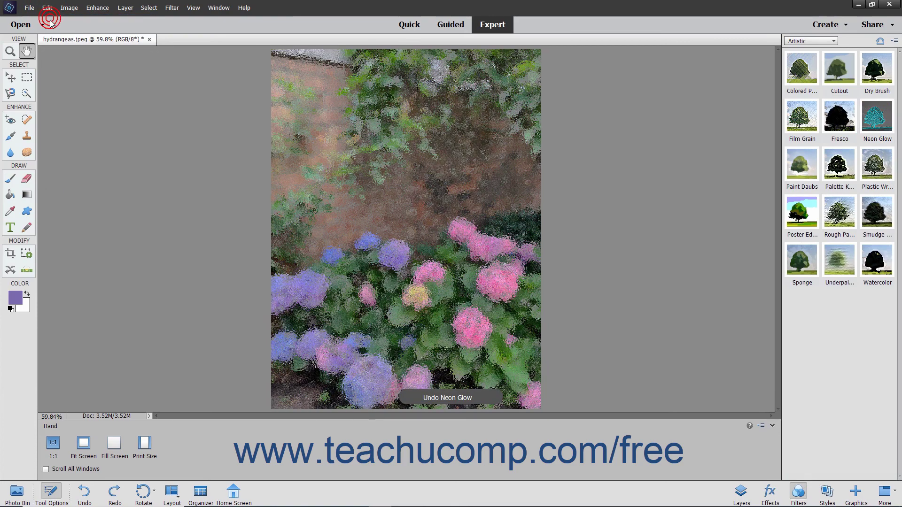